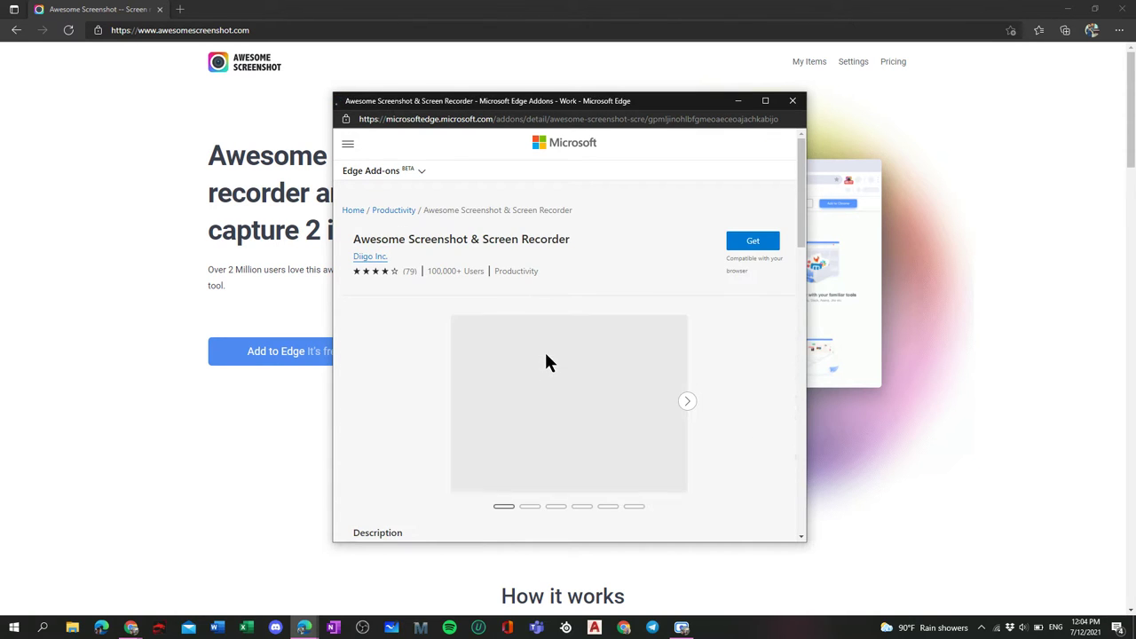
Step: Install the Awesome Screenshot & Screen Recorder extension in the browser and dismiss its notice
{"action": "left_click", "coordinate": [756, 251]}
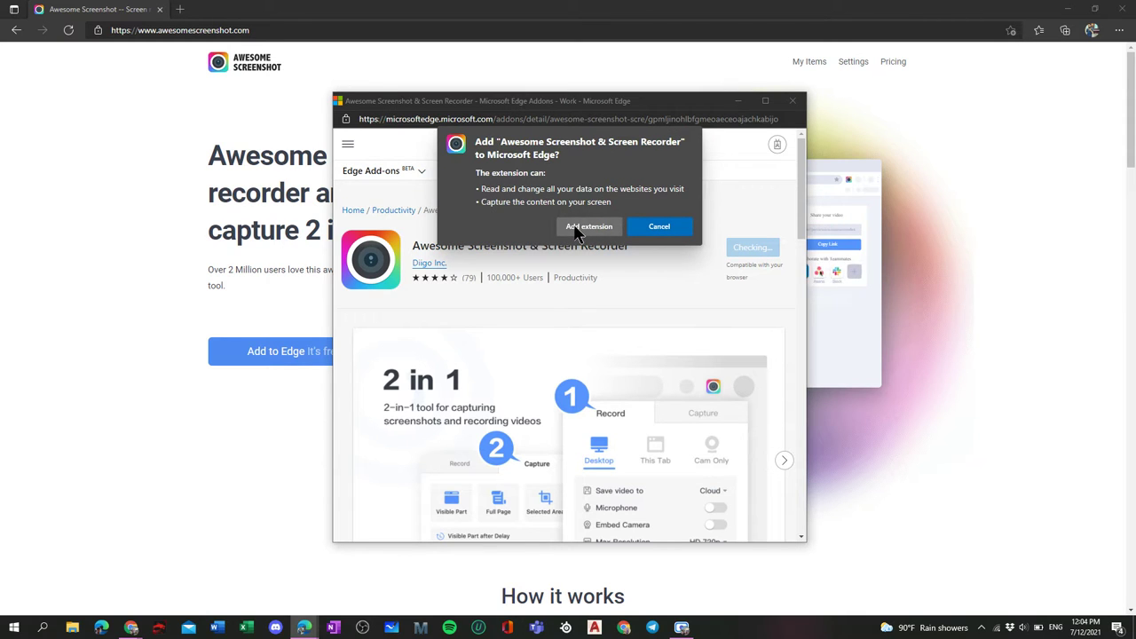
{"action": "left_click", "coordinate": [586, 227]}
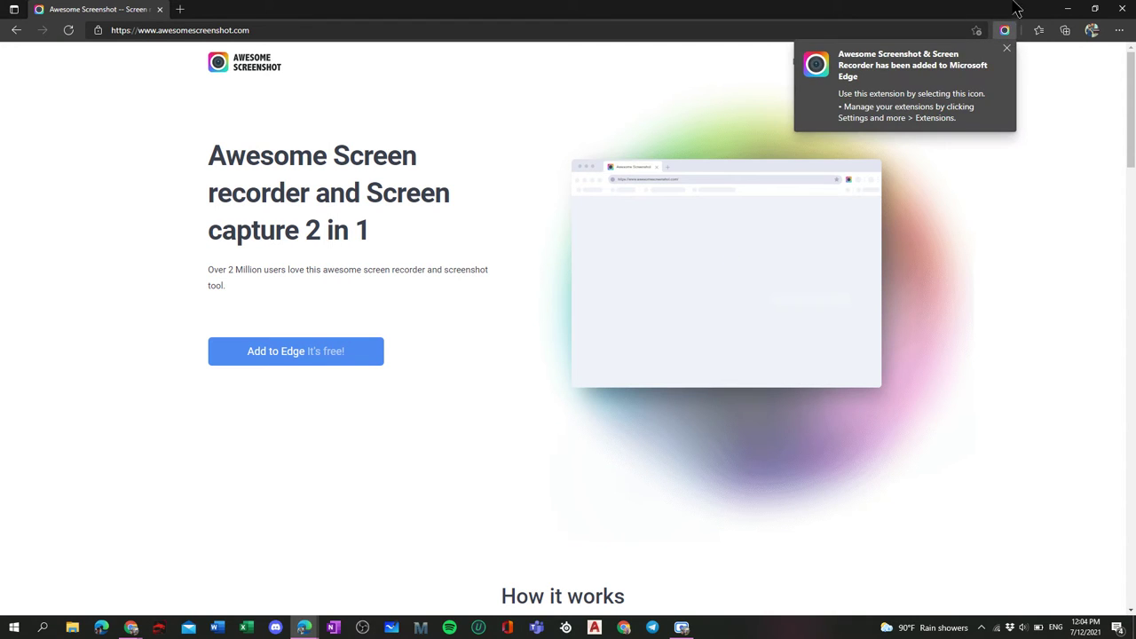
{"action": "left_click", "coordinate": [1008, 47]}
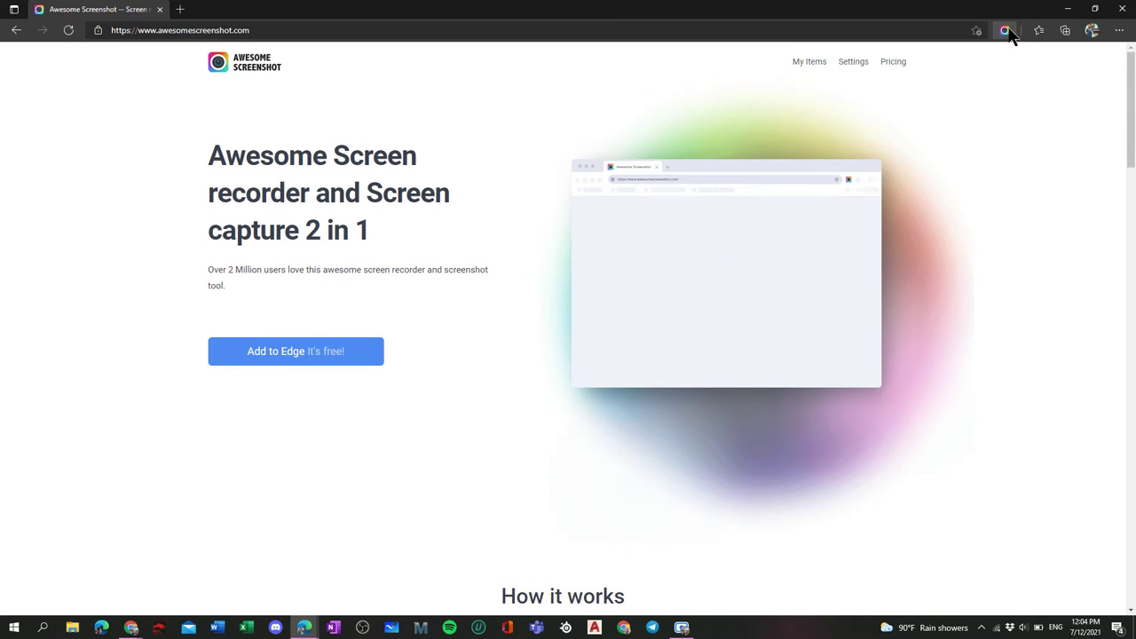
Step: Open the signed-in account's settings from the extension and examine the Manage Team and Profile pages, including the account e-mail
{"action": "left_click", "coordinate": [1006, 32]}
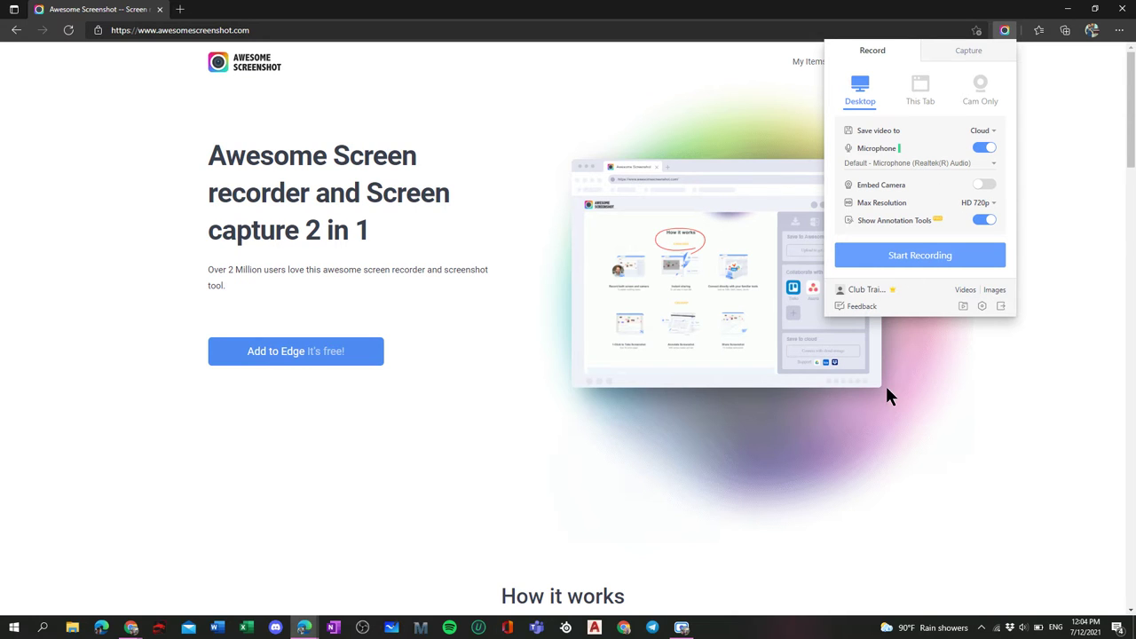
{"action": "left_click", "coordinate": [867, 290]}
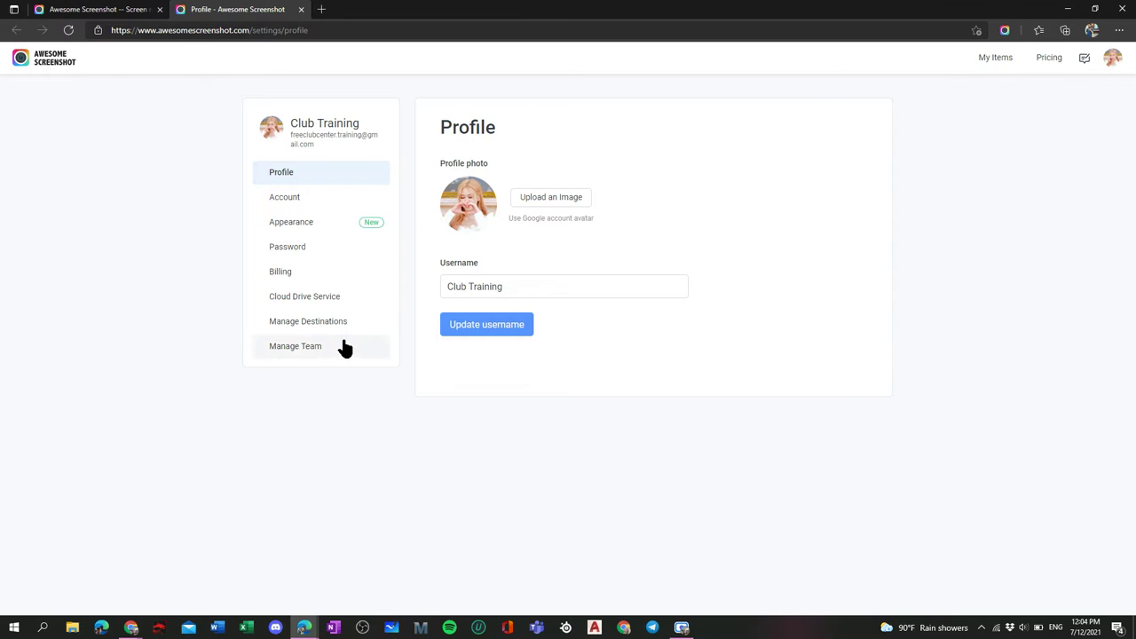
{"action": "left_click", "coordinate": [268, 348]}
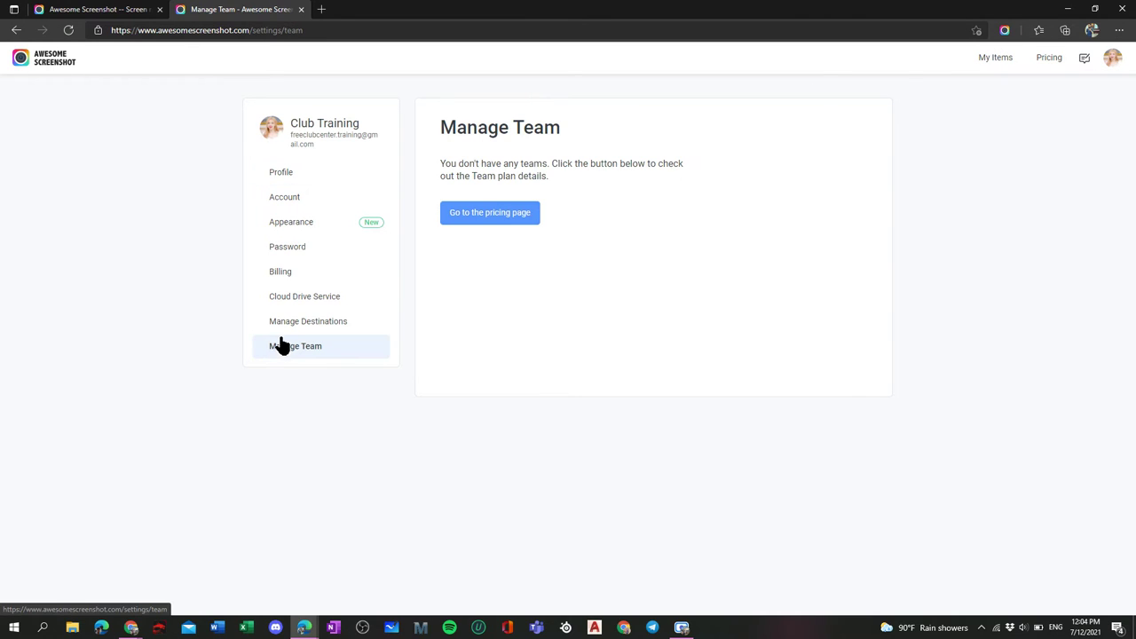
{"action": "left_click", "coordinate": [290, 174]}
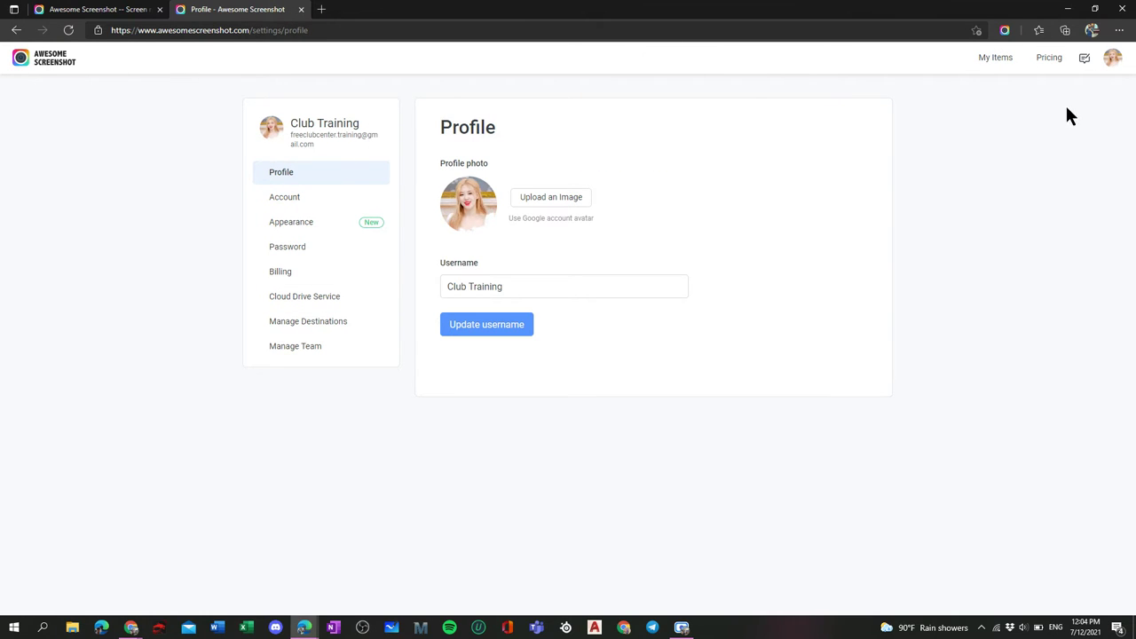
{"action": "left_click", "coordinate": [1005, 31]}
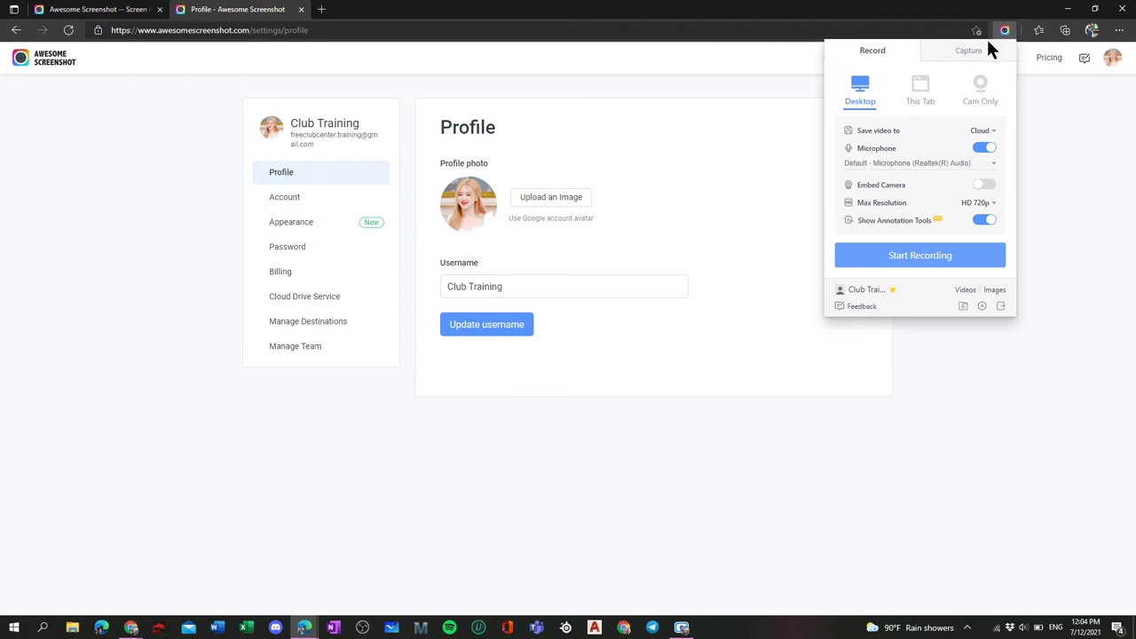
{"action": "left_click", "coordinate": [1010, 372]}
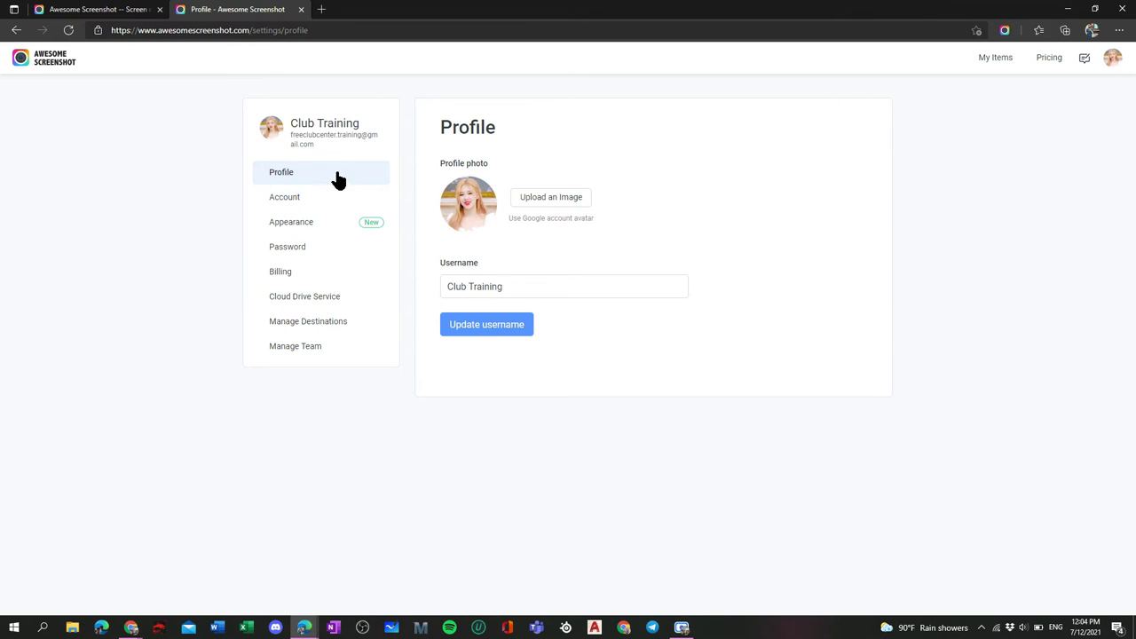
{"action": "left_click_drag", "start_coordinate": [322, 147], "coordinate": [278, 143]}
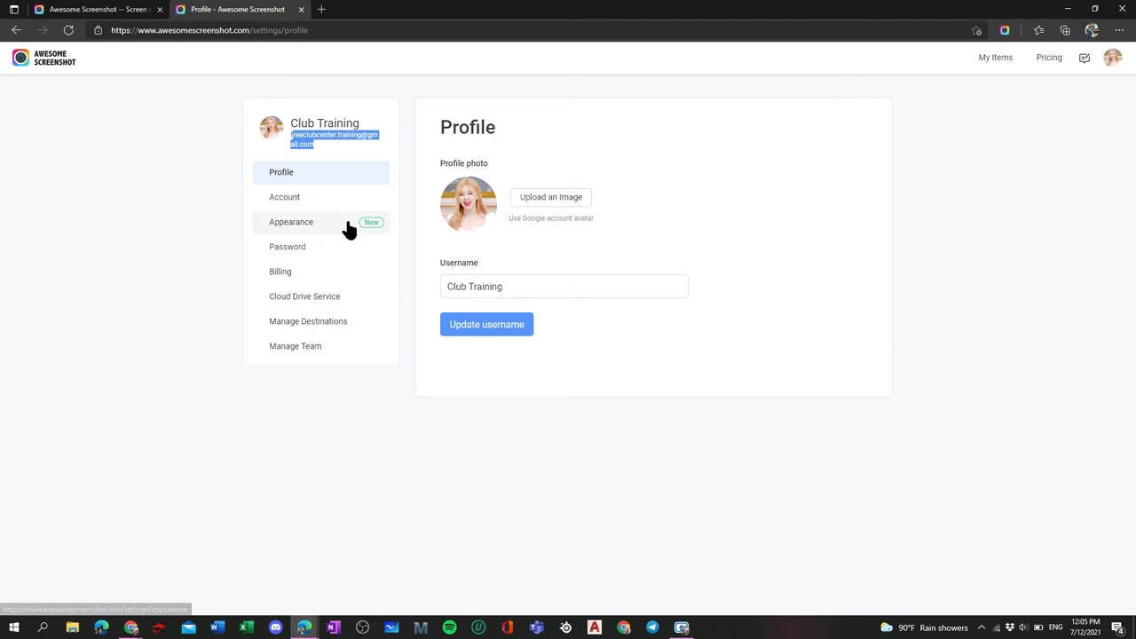
{"action": "left_click", "coordinate": [322, 154]}
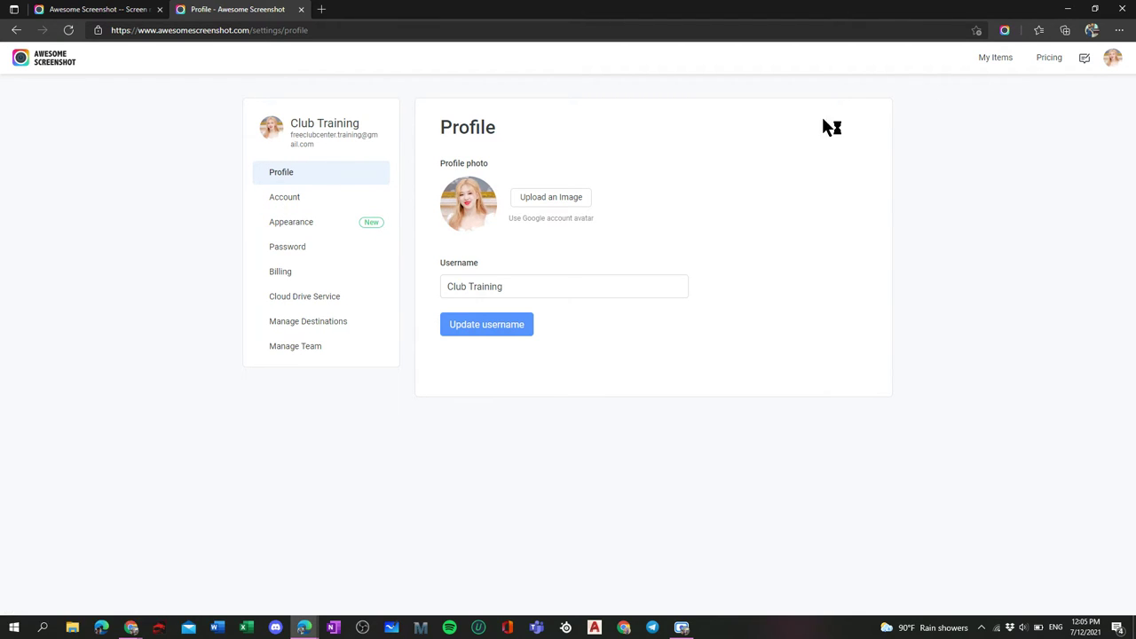
Step: Turn off the microphone for desktop recording and set the maximum resolution to FHD 1080p
{"action": "left_click", "coordinate": [1005, 31]}
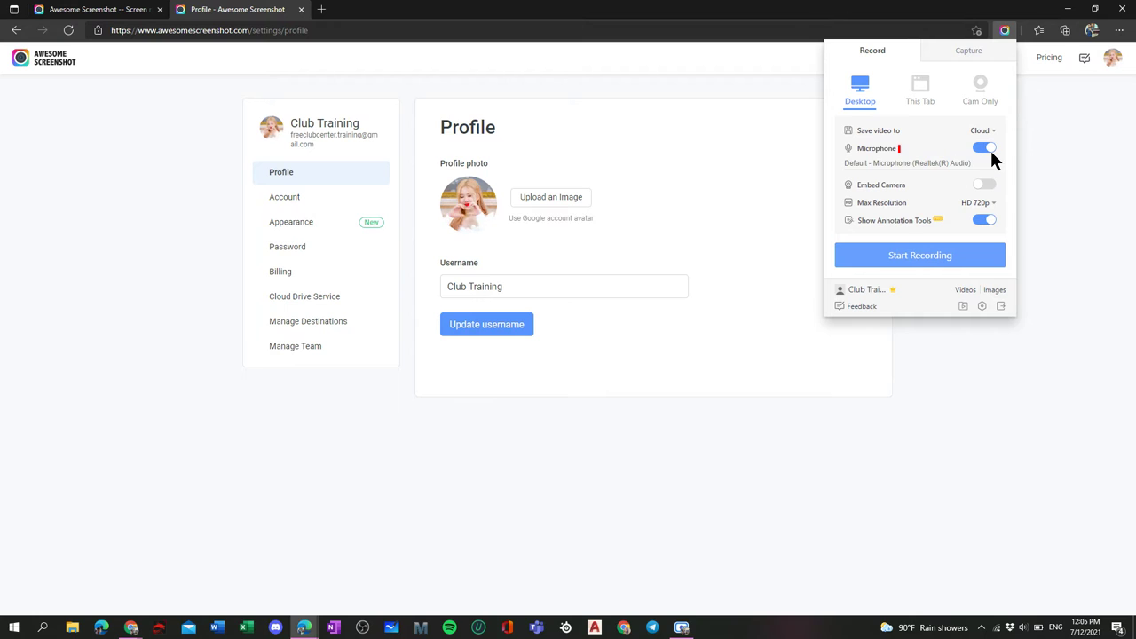
{"action": "left_click", "coordinate": [987, 147]}
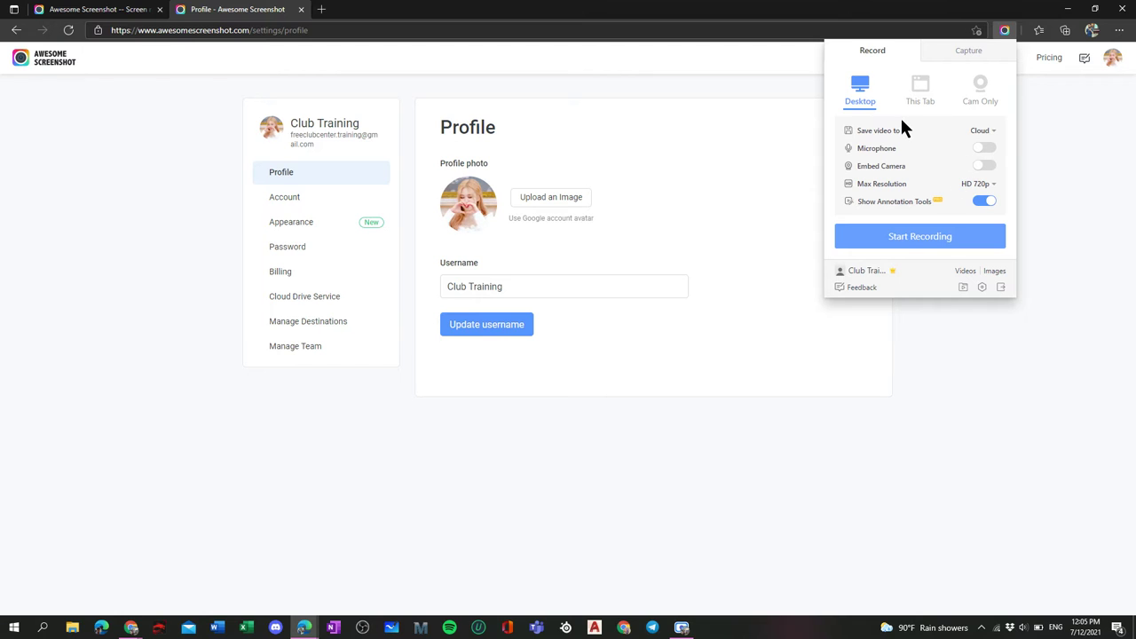
{"action": "left_click", "coordinate": [982, 183]}
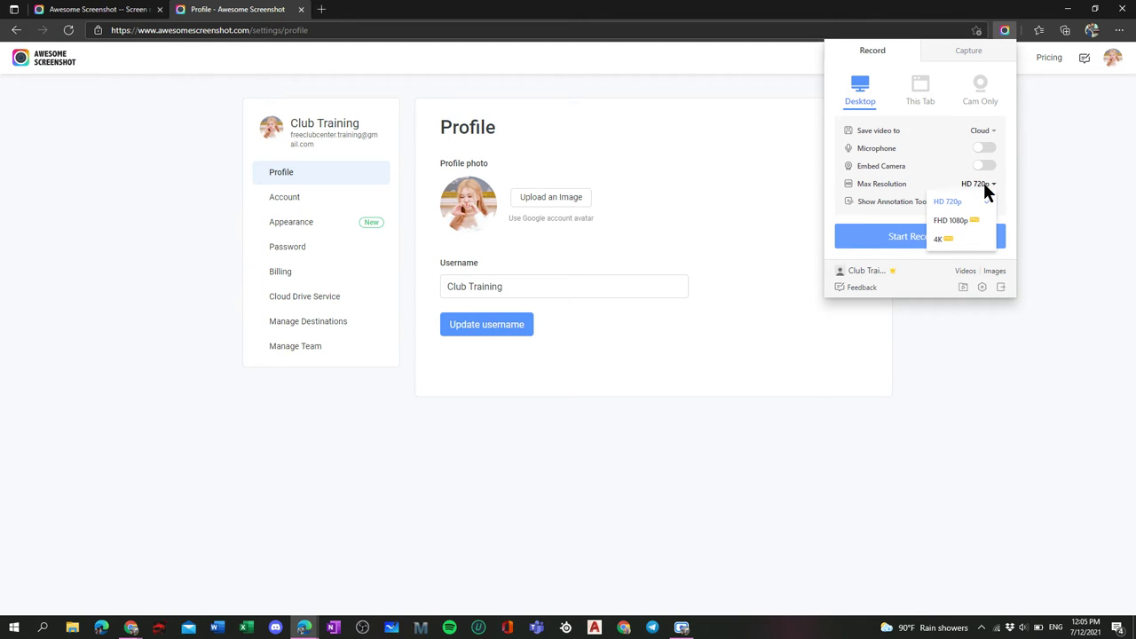
{"action": "left_click", "coordinate": [956, 221]}
{"action": "left_click", "coordinate": [981, 186]}
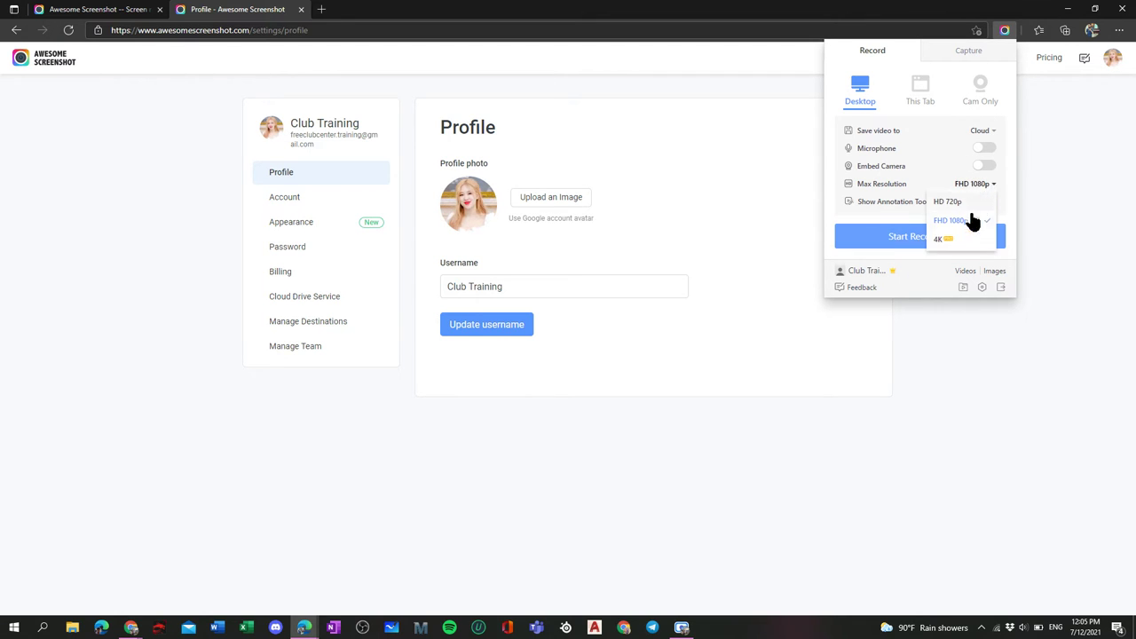
{"action": "left_click", "coordinate": [964, 221]}
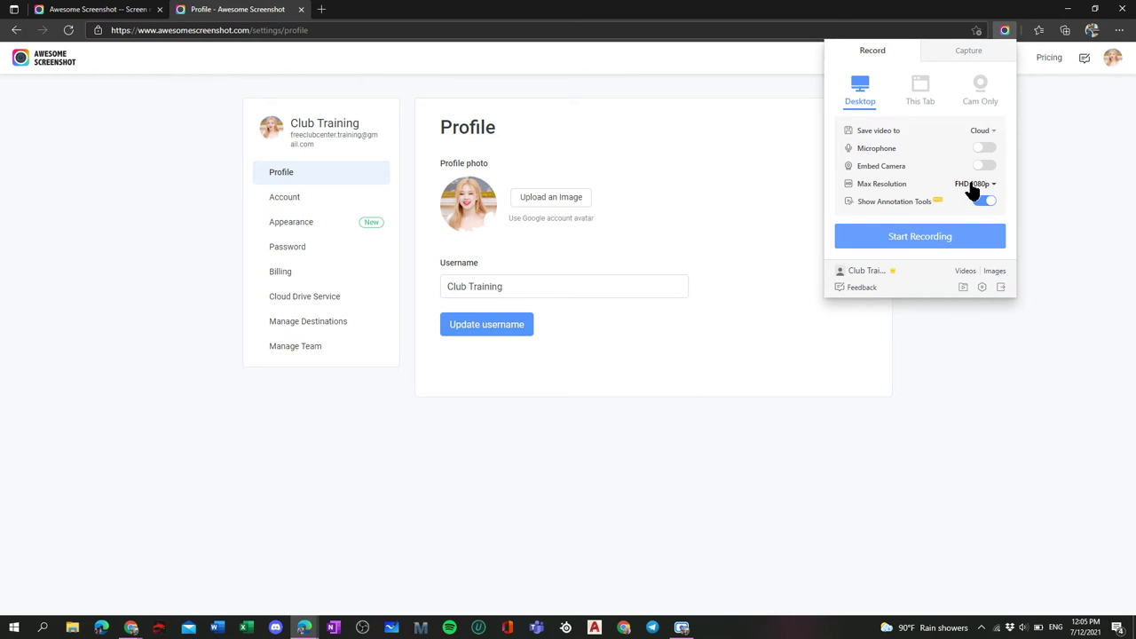
Step: Start a desktop recording that shares the entire screen with audio, and hide the sharing notification bar
{"action": "left_click", "coordinate": [912, 247]}
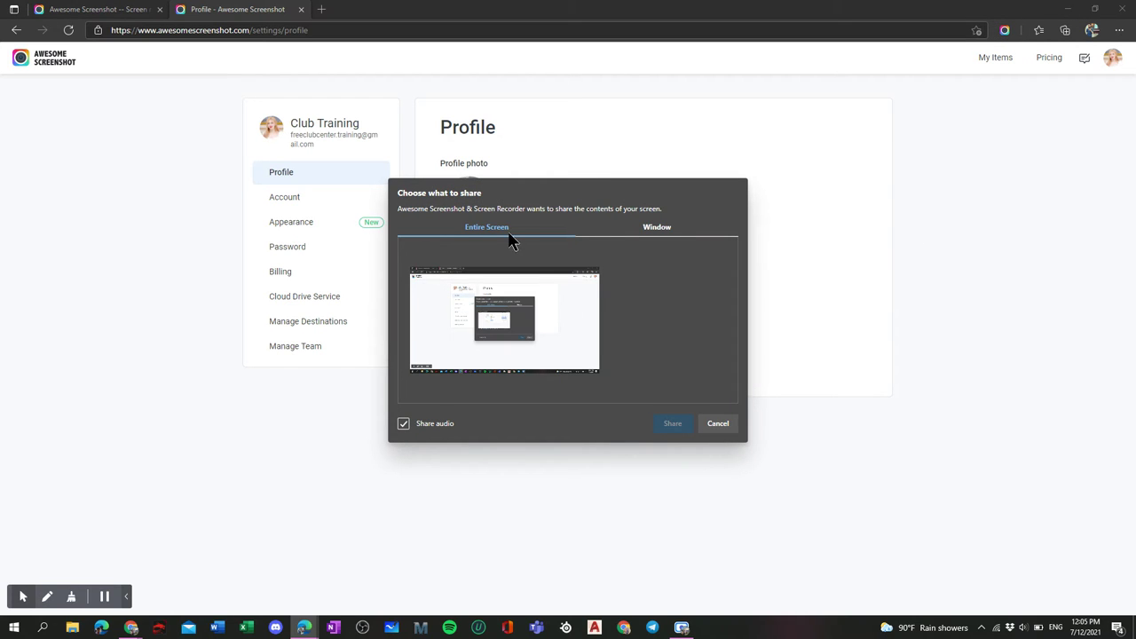
{"action": "left_click", "coordinate": [472, 326]}
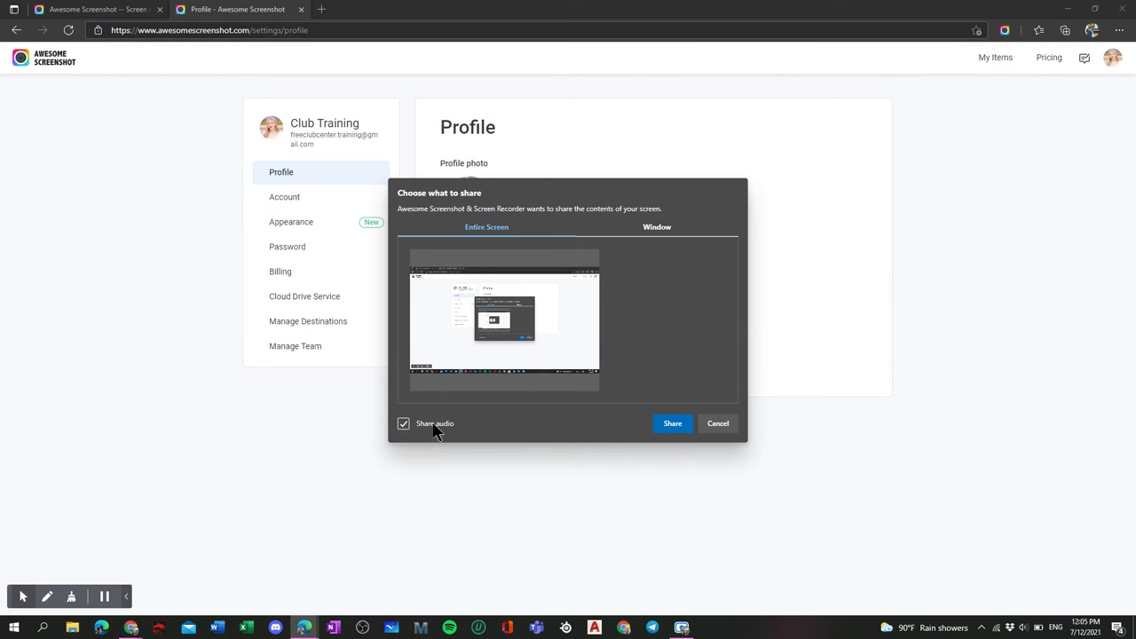
{"action": "left_click", "coordinate": [672, 424]}
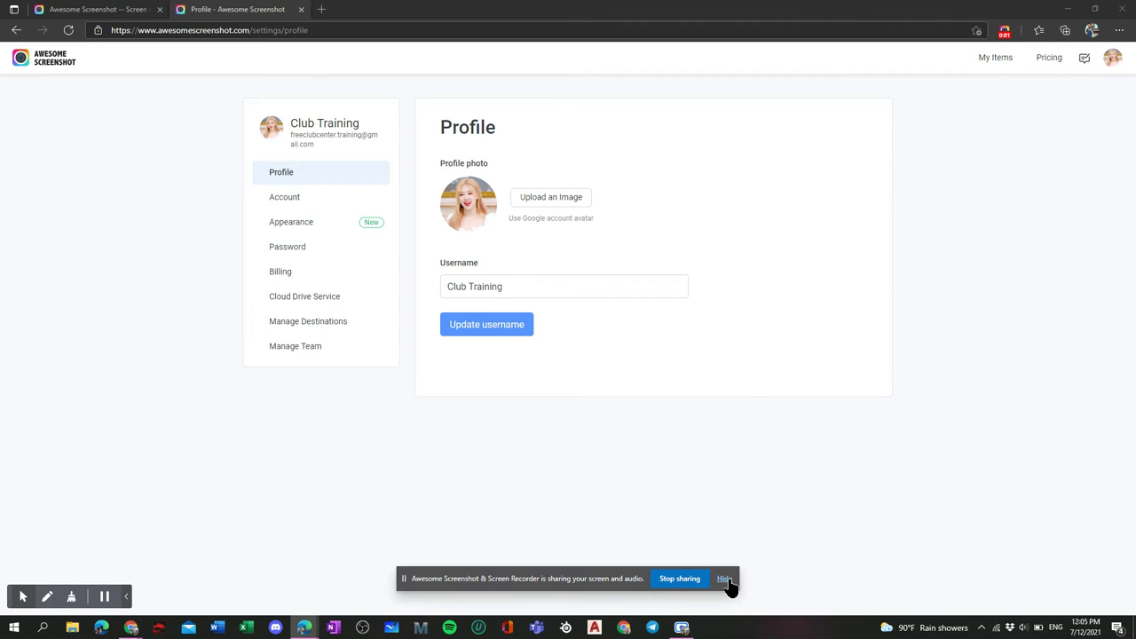
{"action": "left_click", "coordinate": [724, 578]}
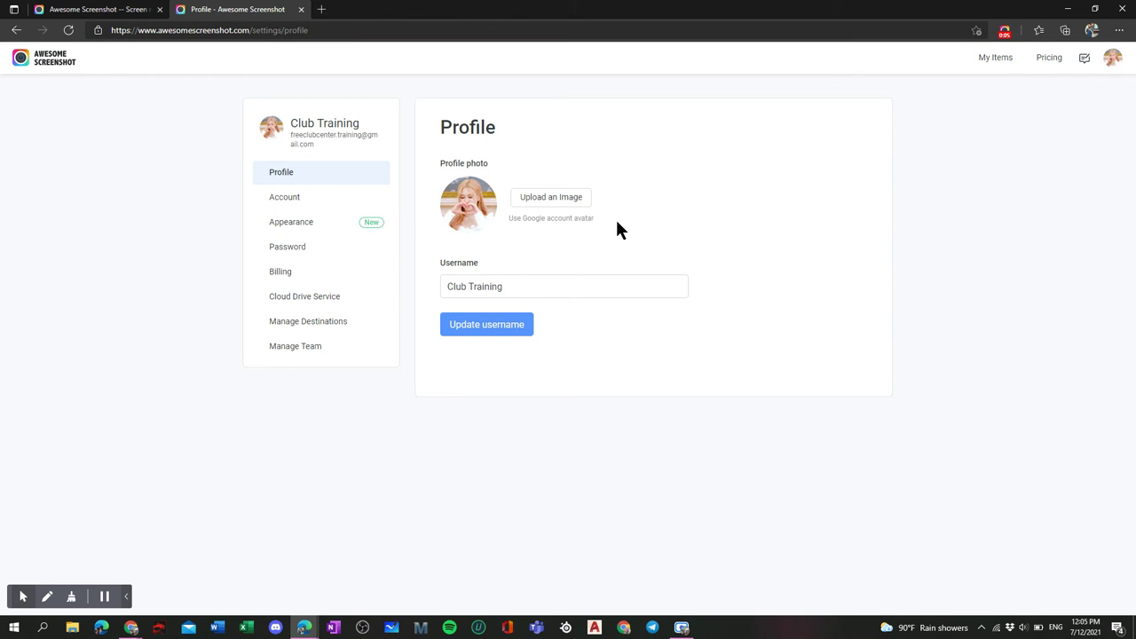
Step: Pause and resume the running screen recording, and stop it to save the video to the cloud
{"action": "left_click", "coordinate": [1003, 33]}
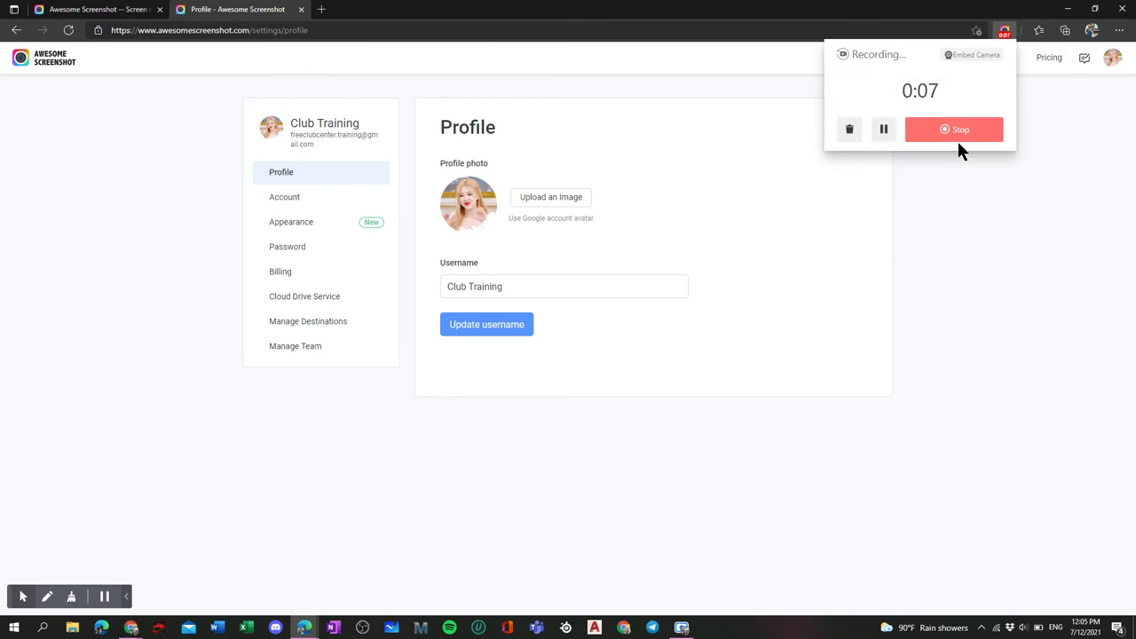
{"action": "left_click", "coordinate": [882, 132]}
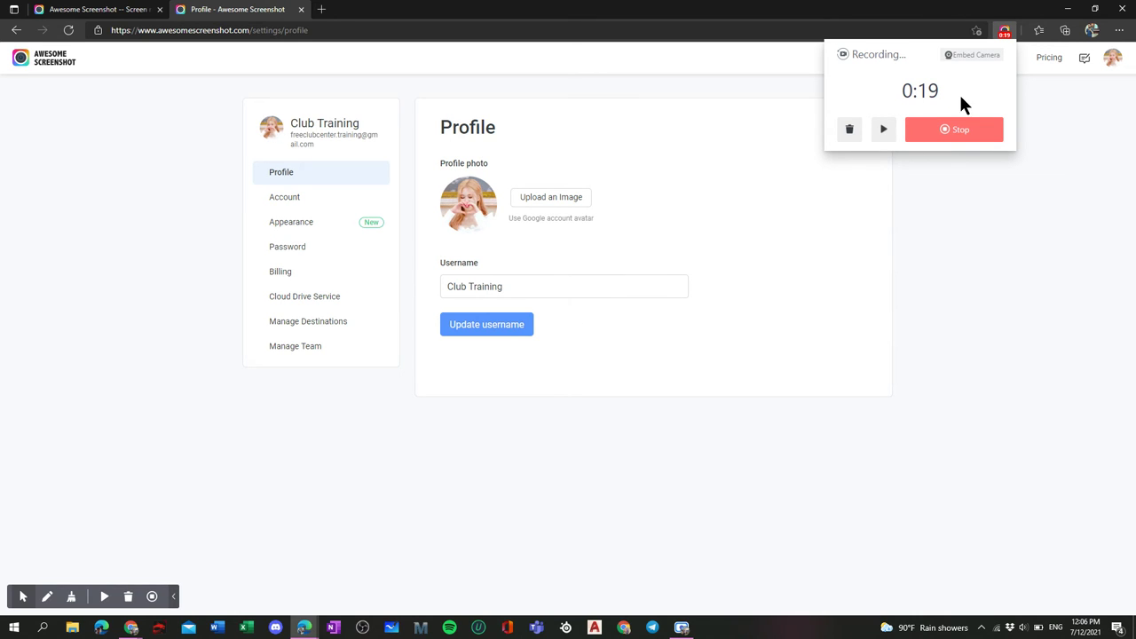
{"action": "left_click", "coordinate": [883, 132]}
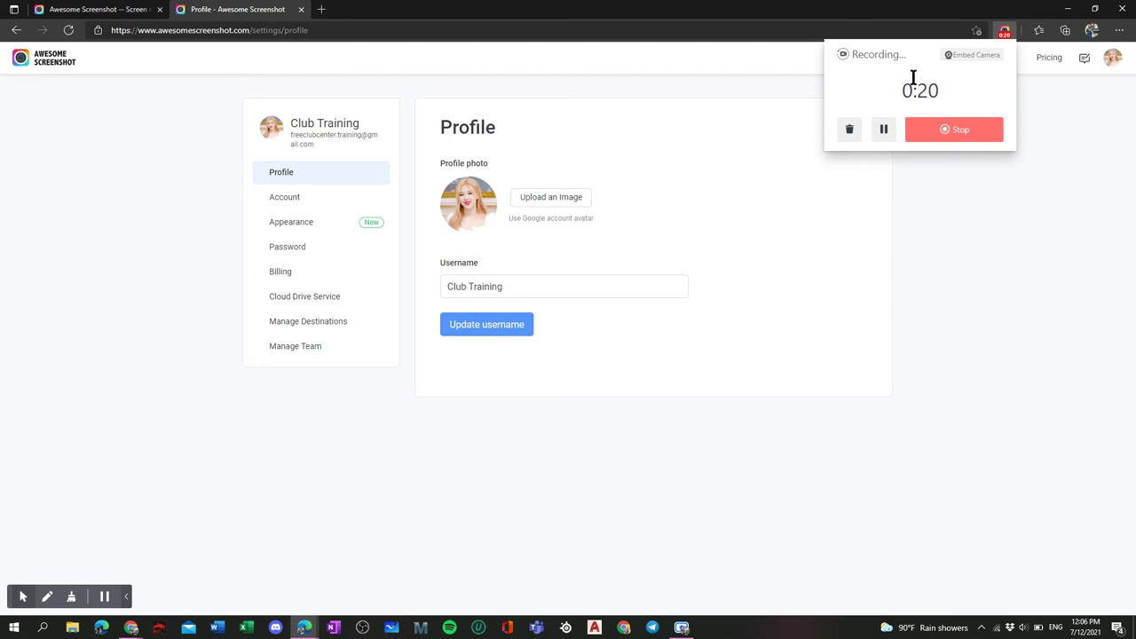
{"action": "double_click", "coordinate": [978, 86]}
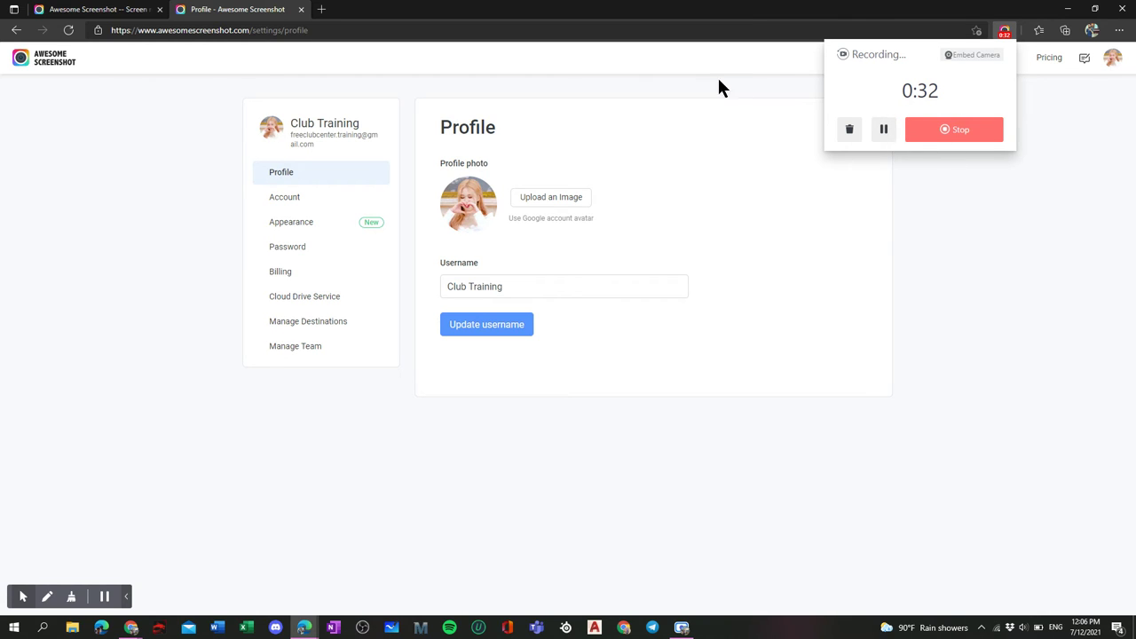
{"action": "left_click", "coordinate": [967, 136]}
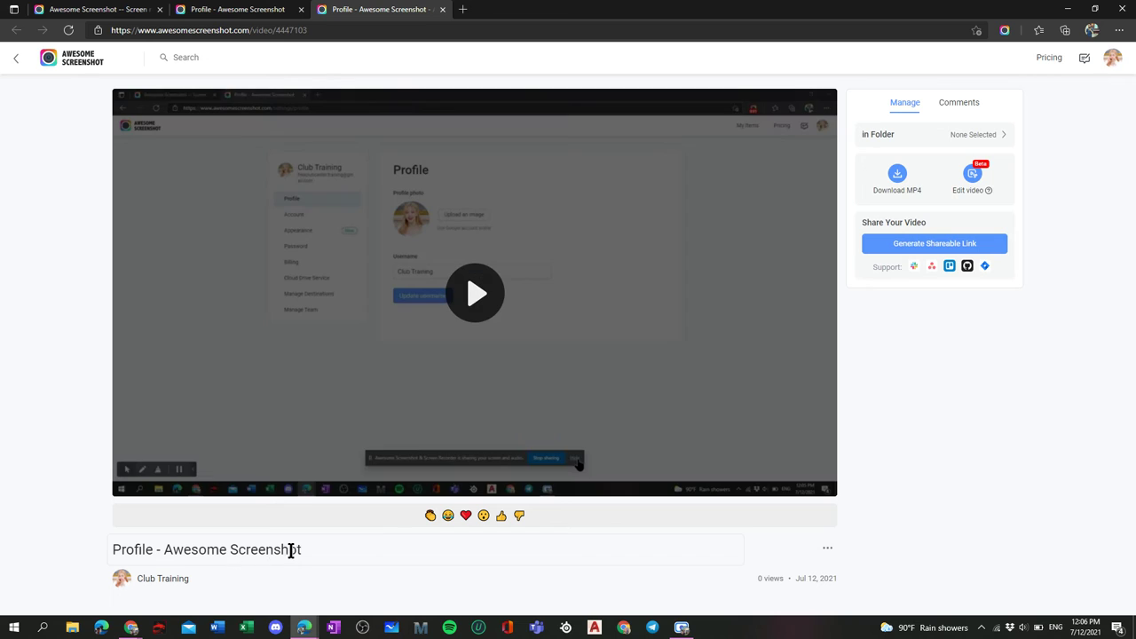
Step: Rename the recorded video as "Awesome screenshot"
{"action": "left_click", "coordinate": [299, 549]}
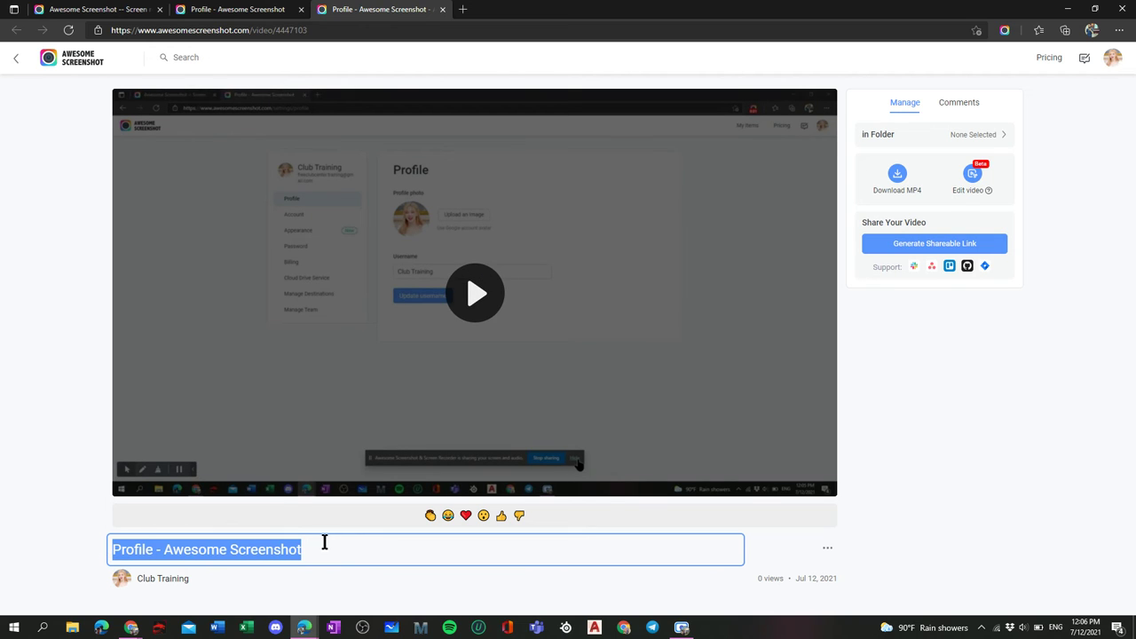
{"action": "type", "text": "T"}
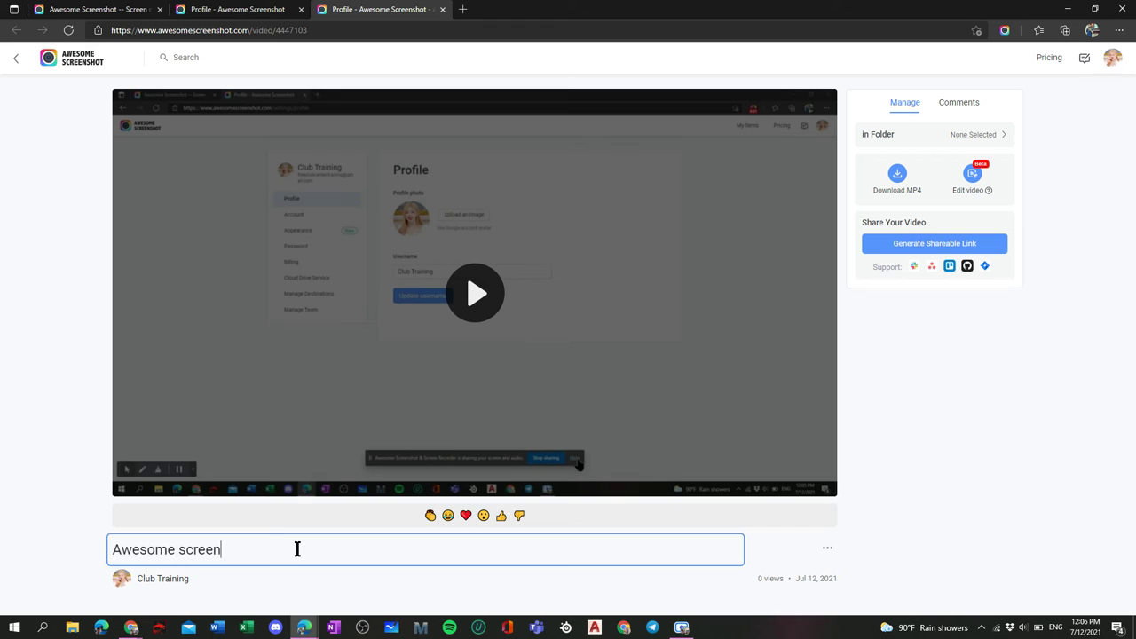
{"action": "left_click", "coordinate": [821, 517]}
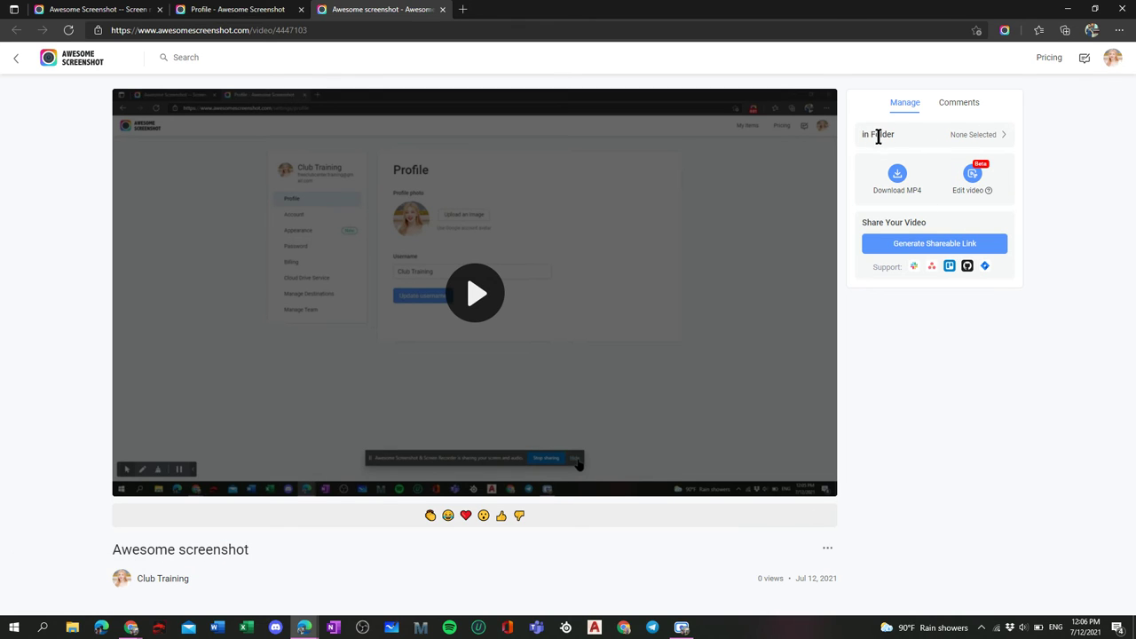
{"action": "left_click", "coordinate": [972, 135]}
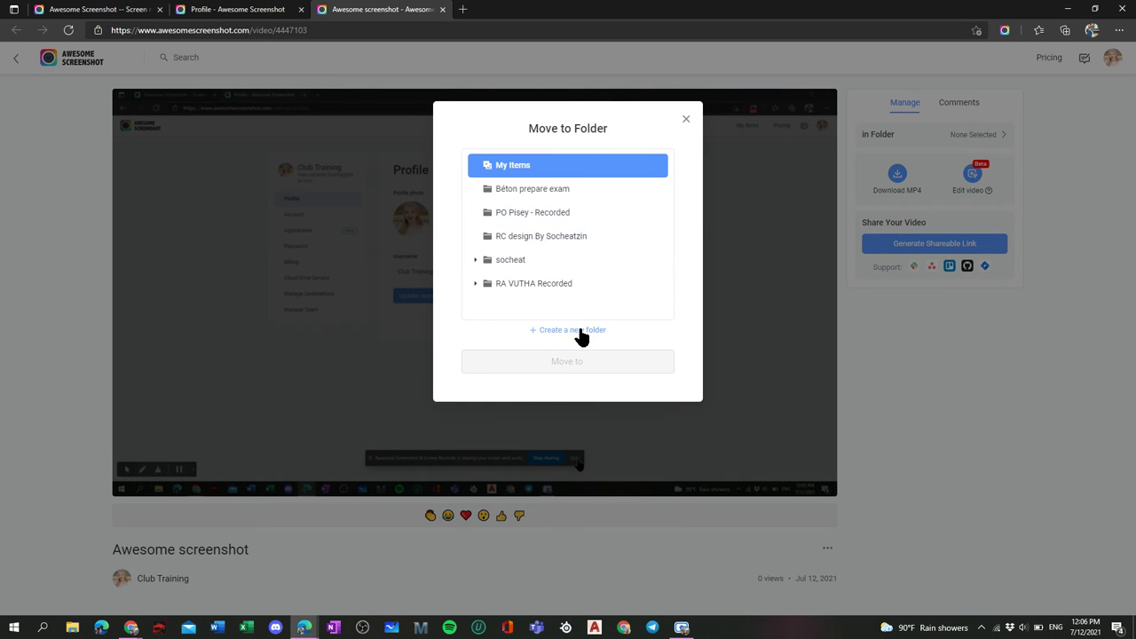
{"action": "left_click", "coordinate": [535, 330]}
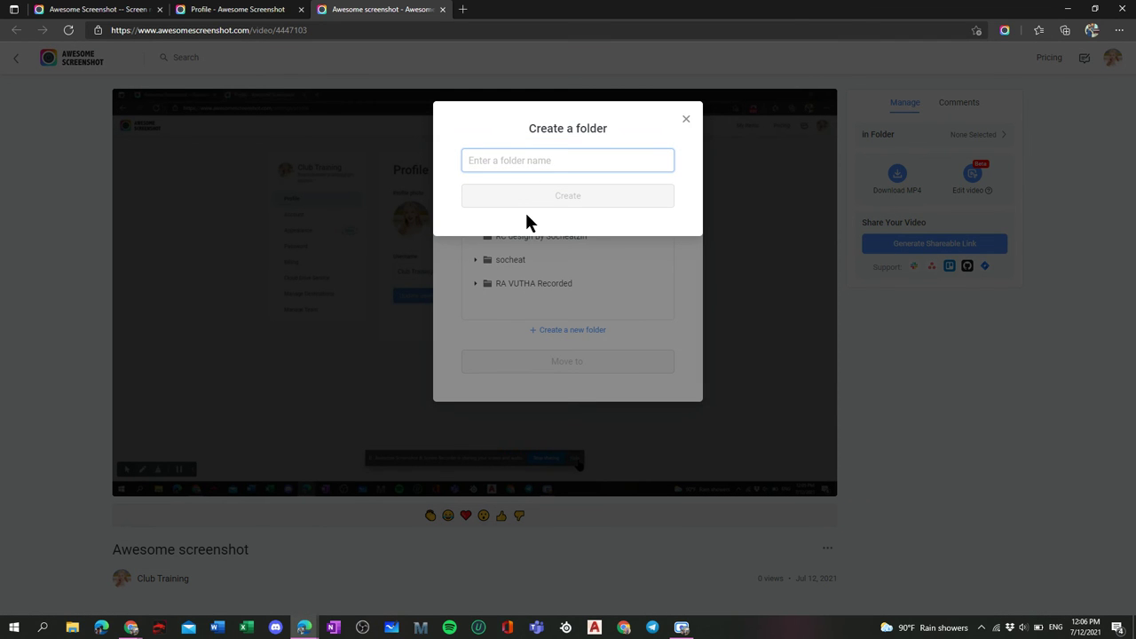
{"action": "type", "text": "ajbsdjasdsalda"}
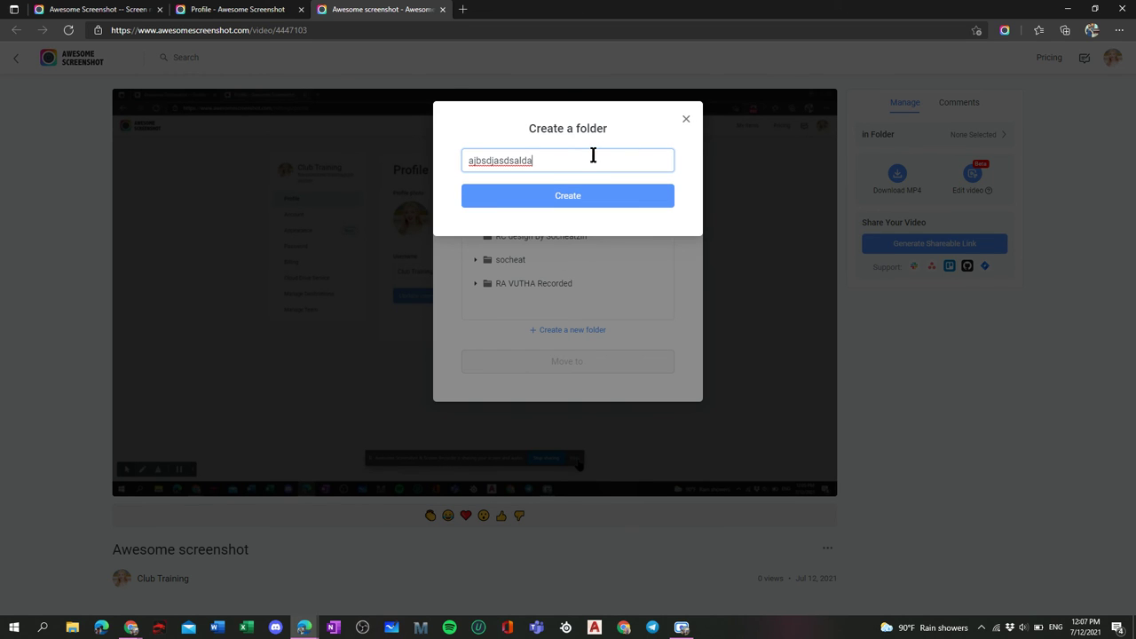
{"action": "left_click_drag", "start_coordinate": [593, 161], "coordinate": [438, 162]}
{"action": "key", "text": "BackSpace"}
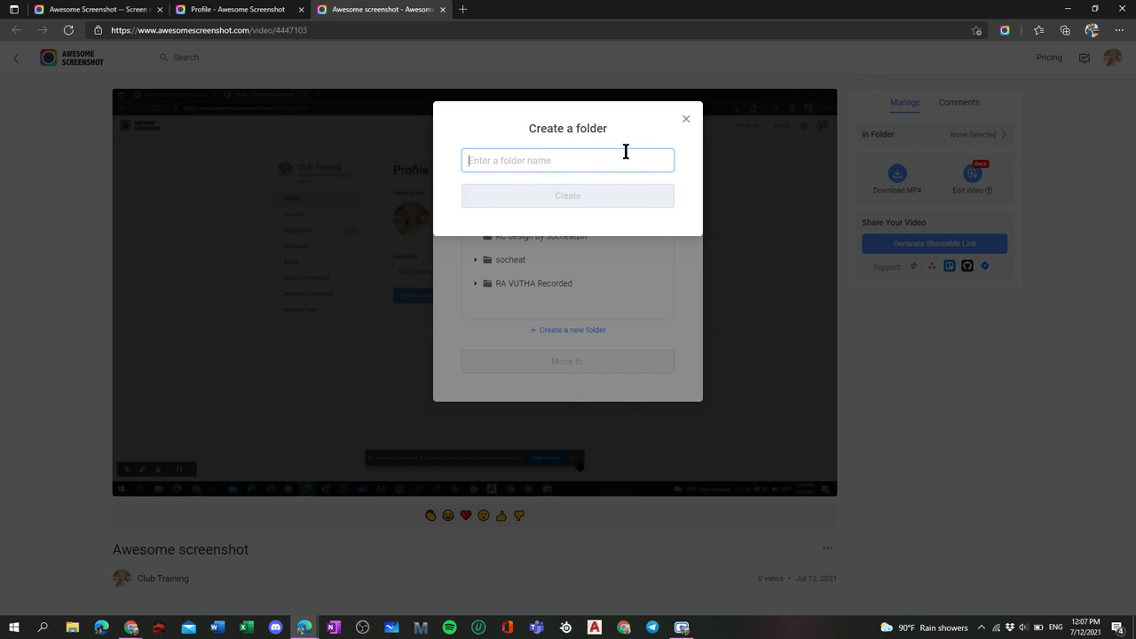
{"action": "left_click", "coordinate": [685, 119]}
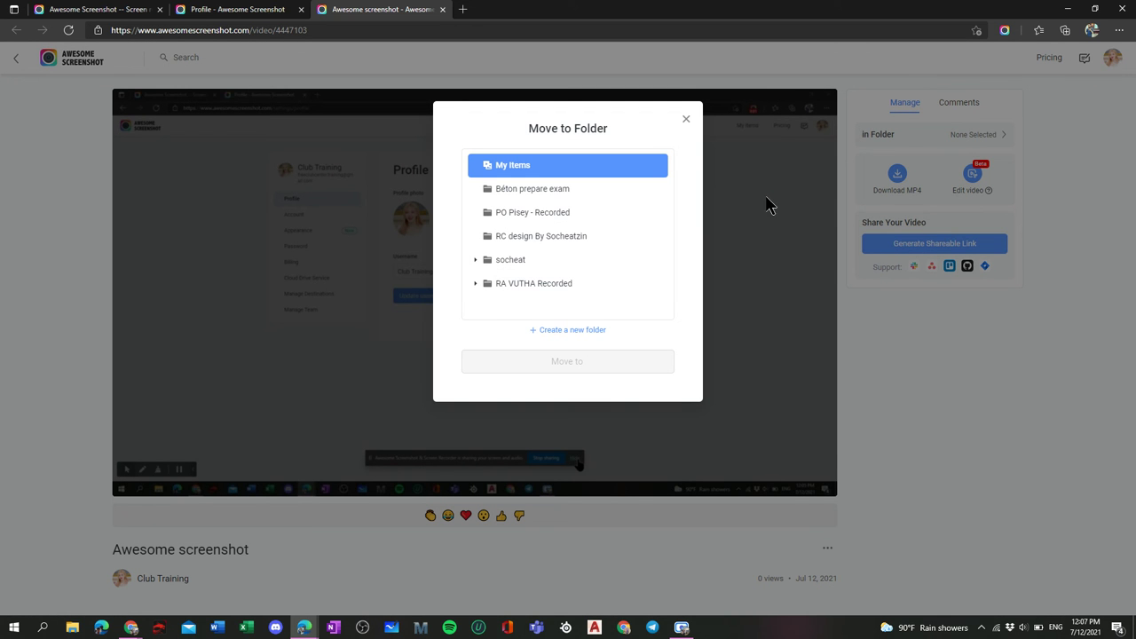
{"action": "left_click", "coordinate": [685, 119]}
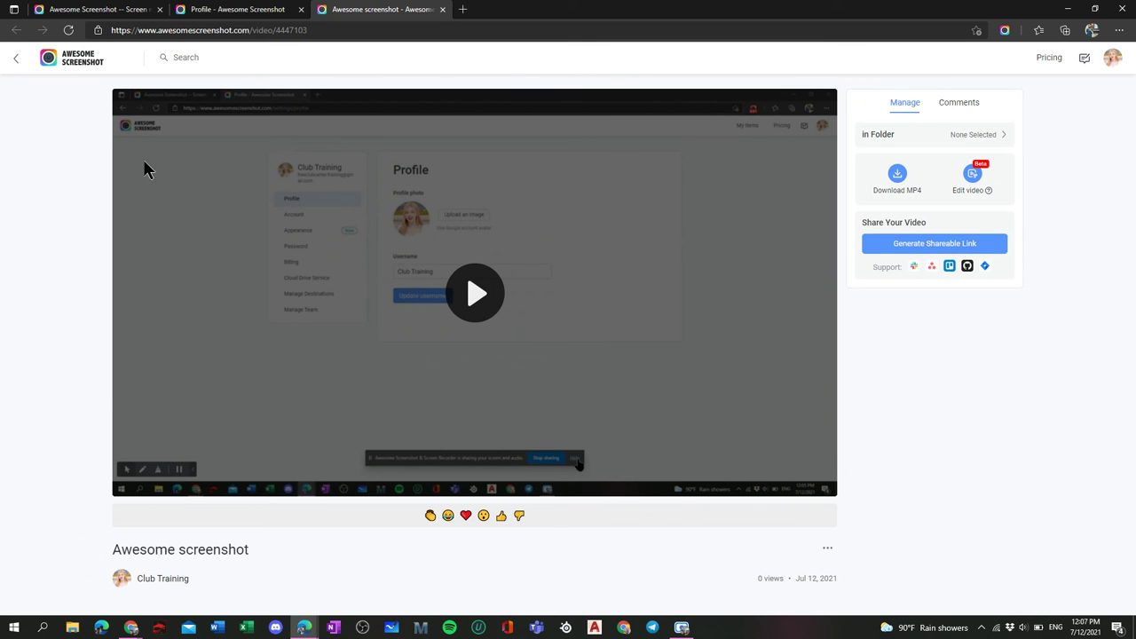
Step: Open the library of all recorded videos from the Awesome Screenshot extension and view the saved recordings
{"action": "left_click", "coordinate": [1004, 31]}
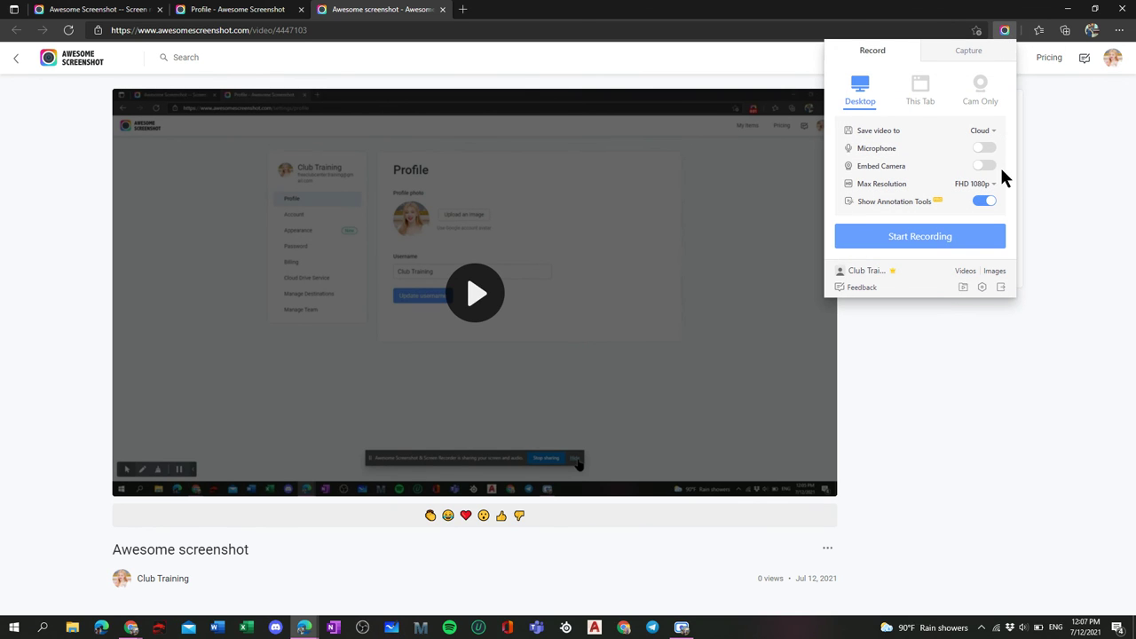
{"action": "left_click", "coordinate": [969, 273]}
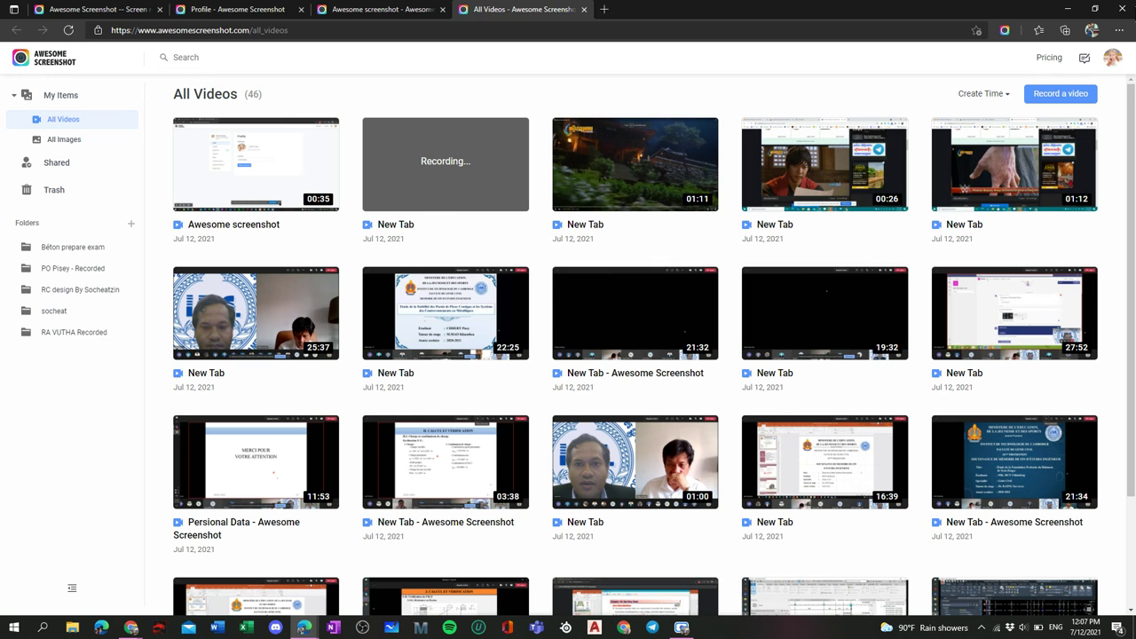
{"action": "left_click", "coordinate": [1005, 32]}
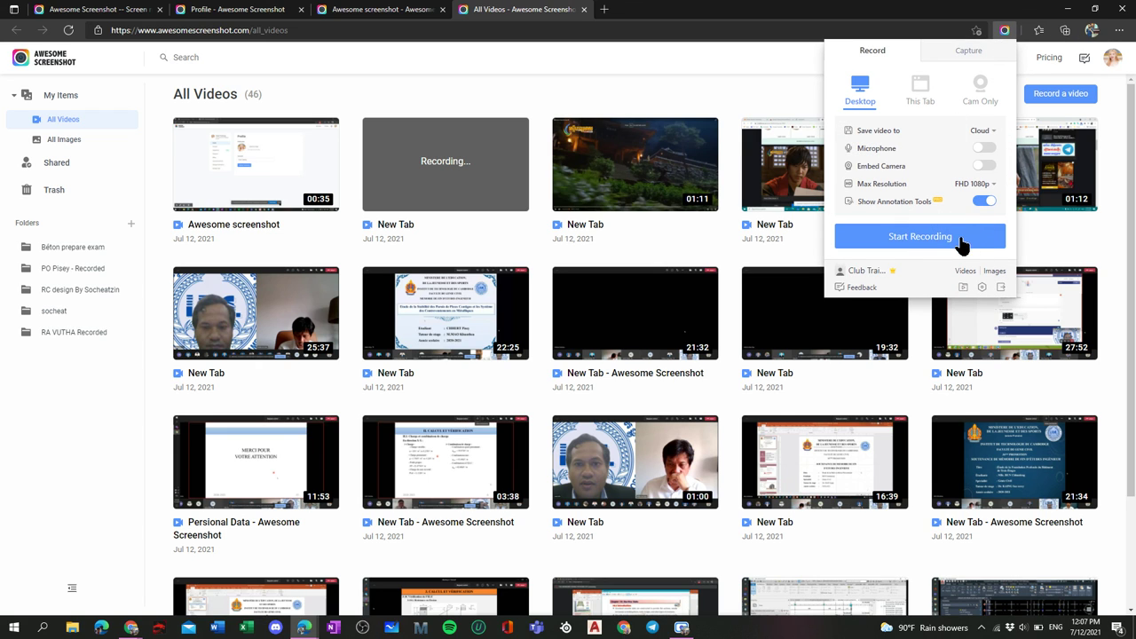
{"action": "left_click", "coordinate": [1006, 33]}
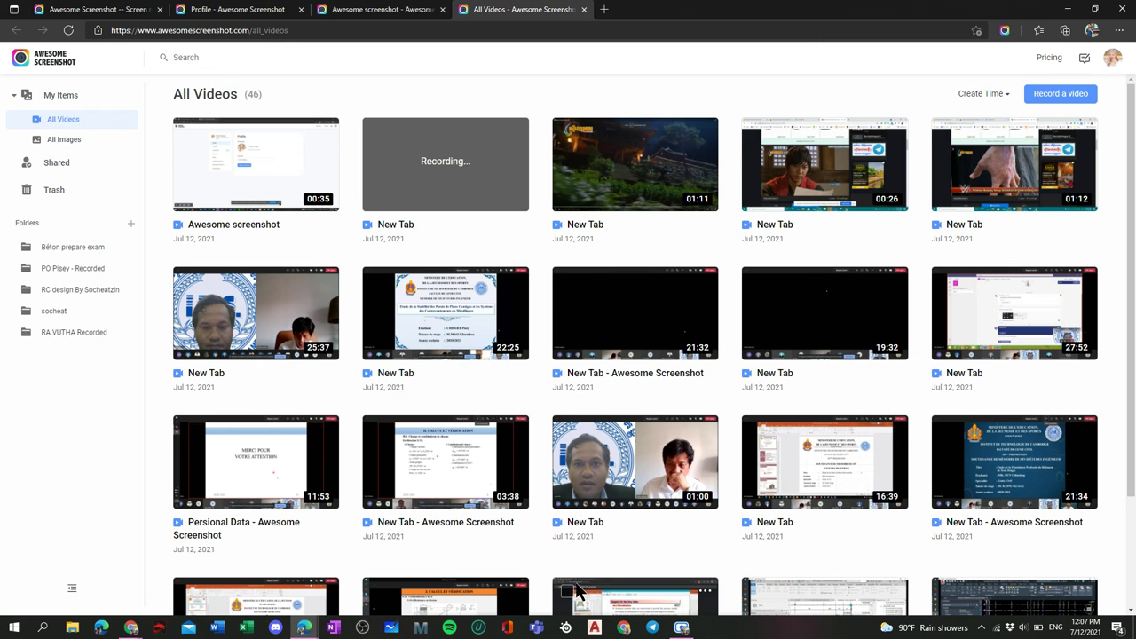
{"action": "left_click", "coordinate": [624, 628]}
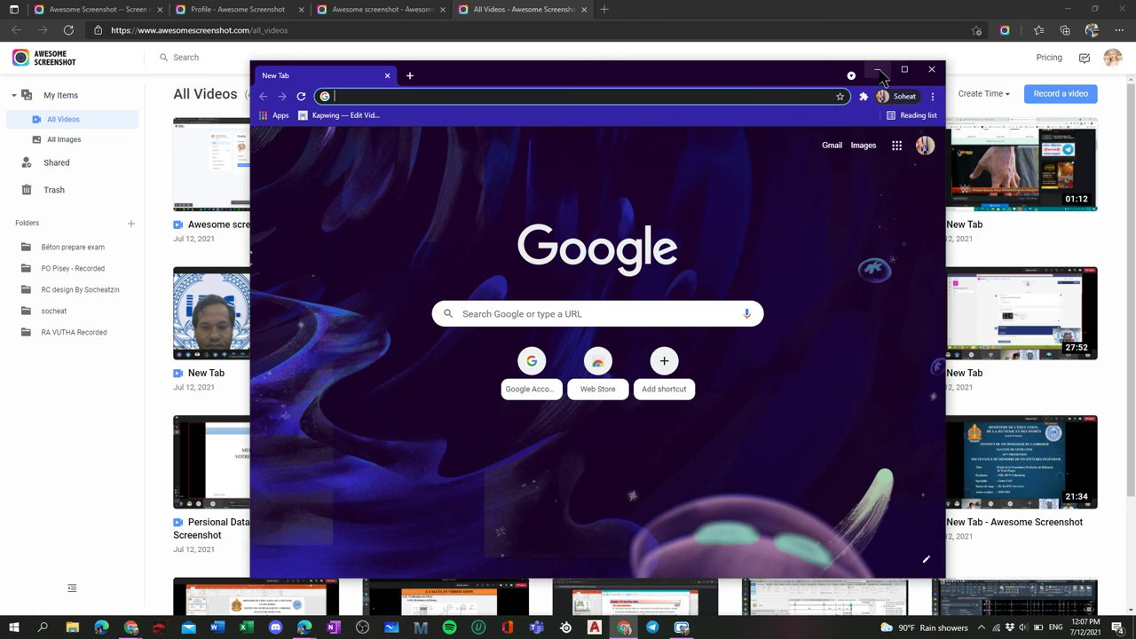
{"action": "left_click", "coordinate": [877, 69]}
{"action": "mouse_move", "coordinate": [132, 627]}
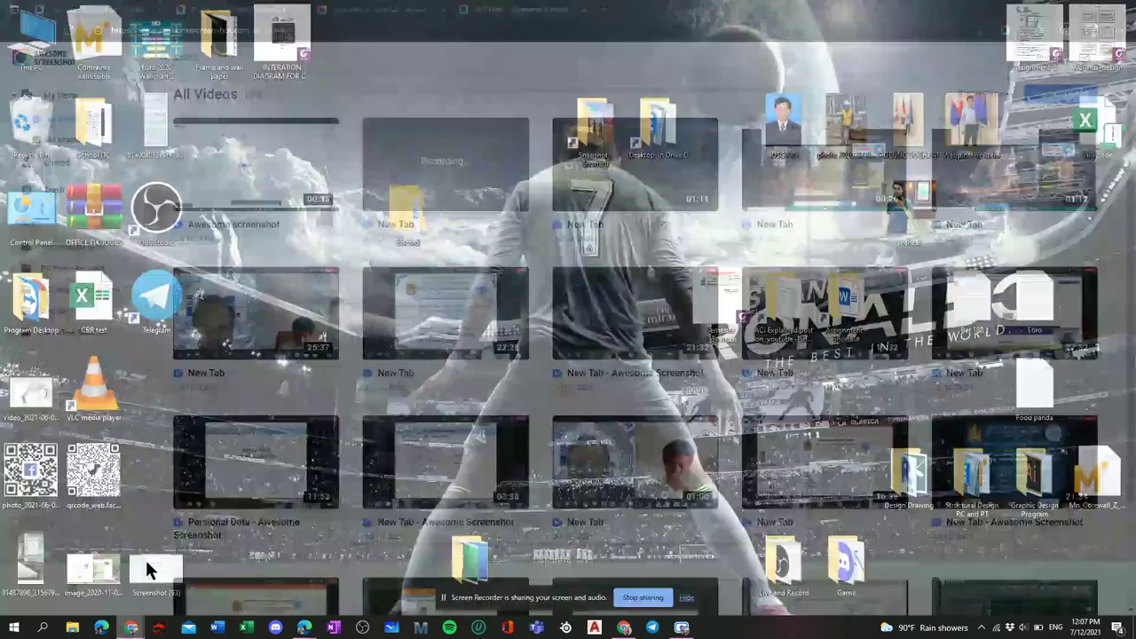
{"action": "left_click", "coordinate": [151, 568]}
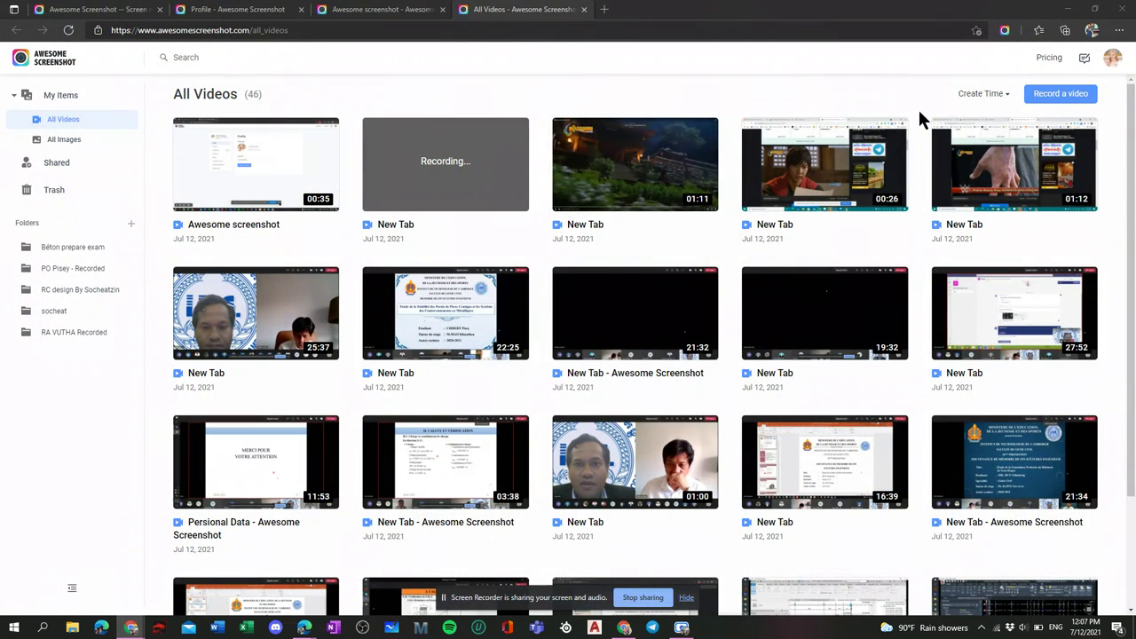